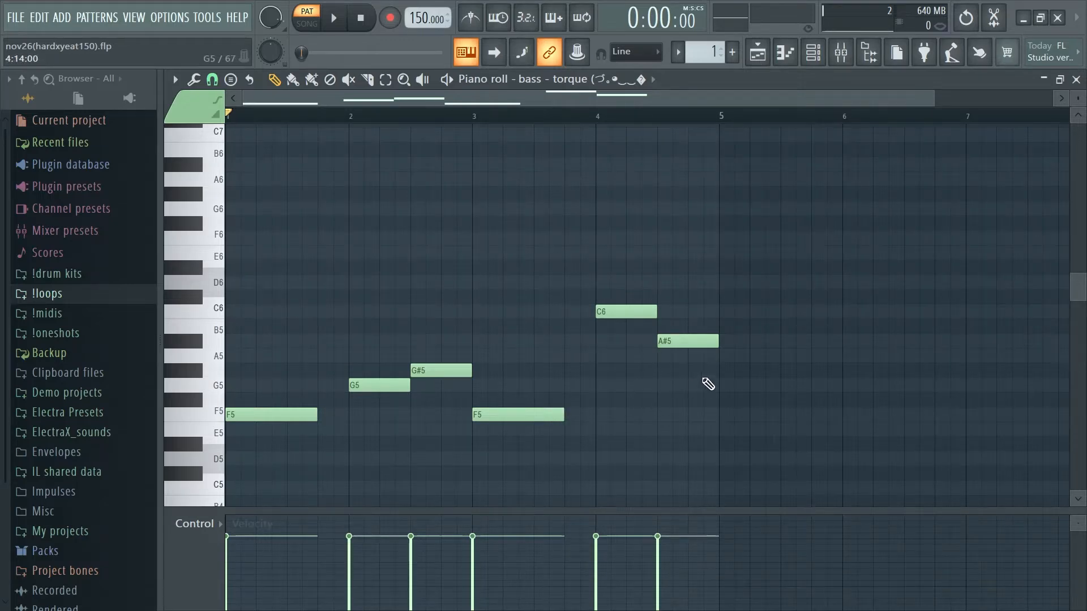
Play back the torque bass melody in the piano roll, stop it, and close the piano roll.
scroll(730, 379, down, 2)
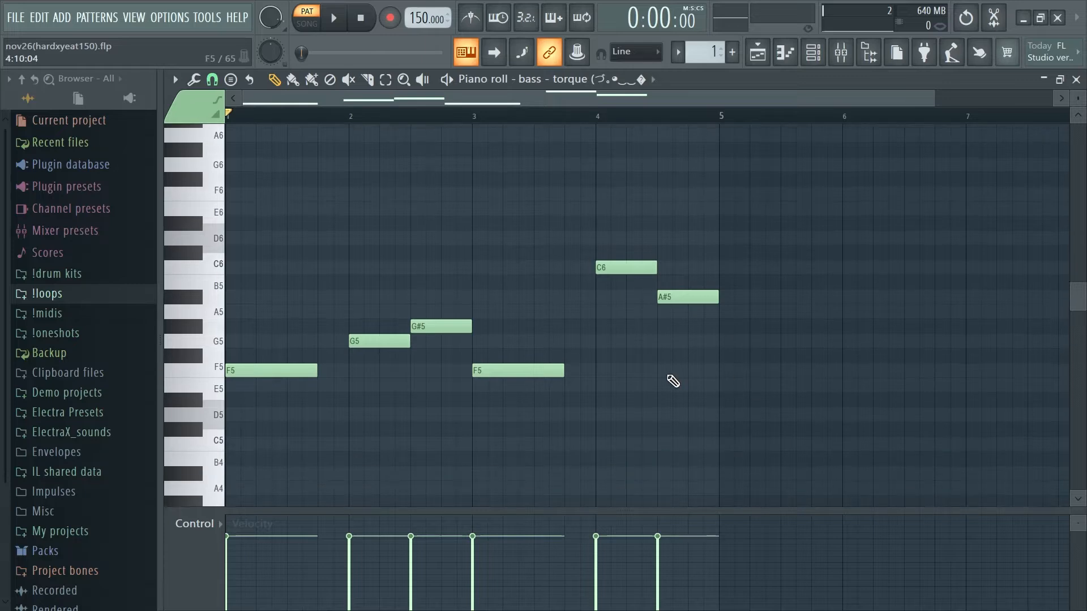
key(space)
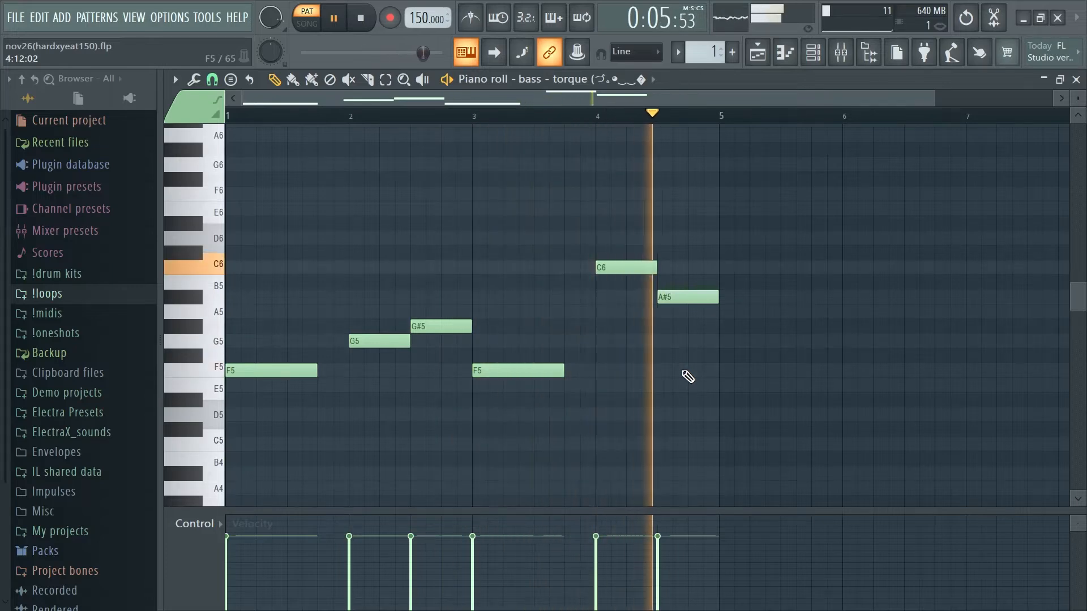
key(space)
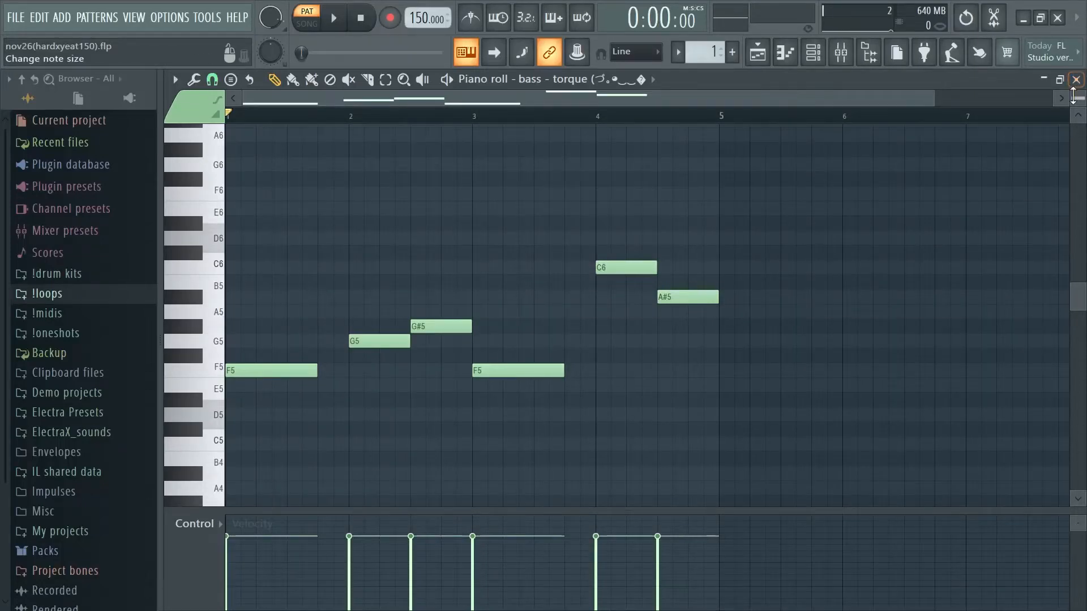
click(1078, 80)
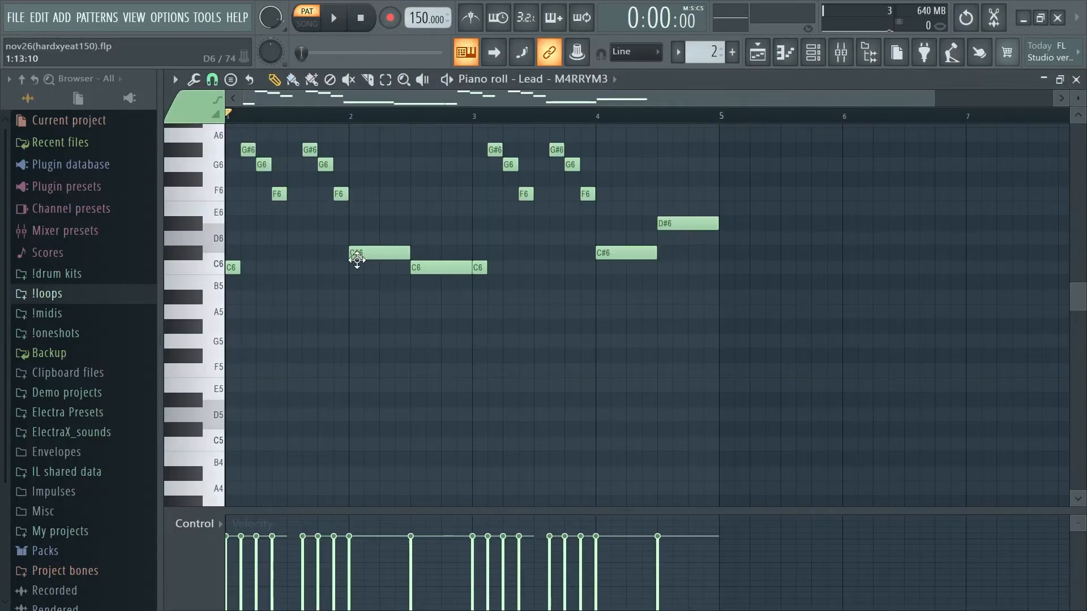
Examine the notes of the M4RRYM3 lead melody and play the pattern back.
scroll(419, 313, up, 3)
scroll(506, 351, down, 2)
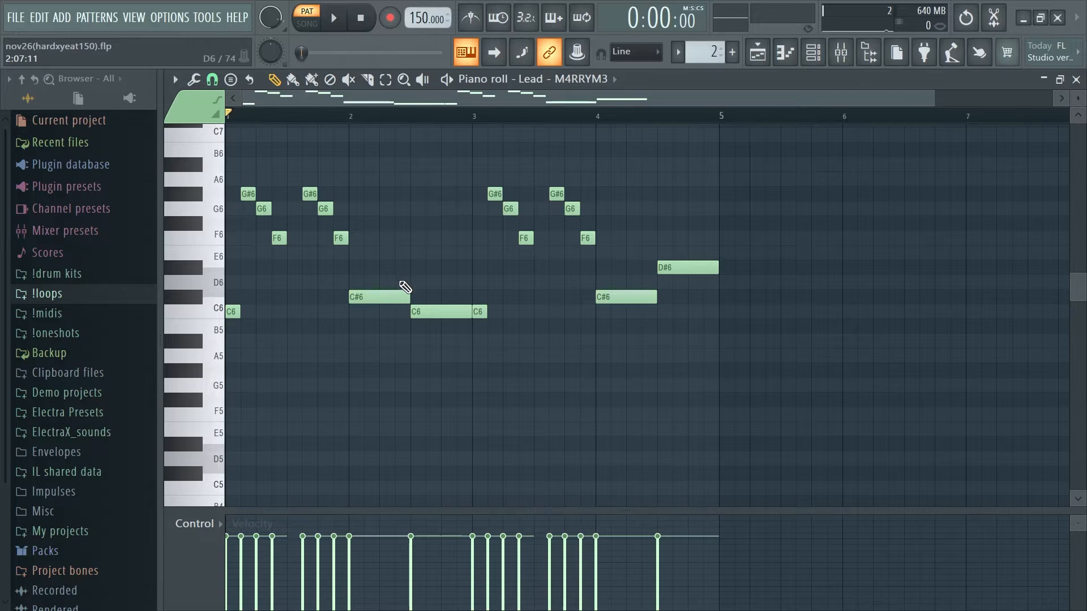
scroll(406, 291, up, 2)
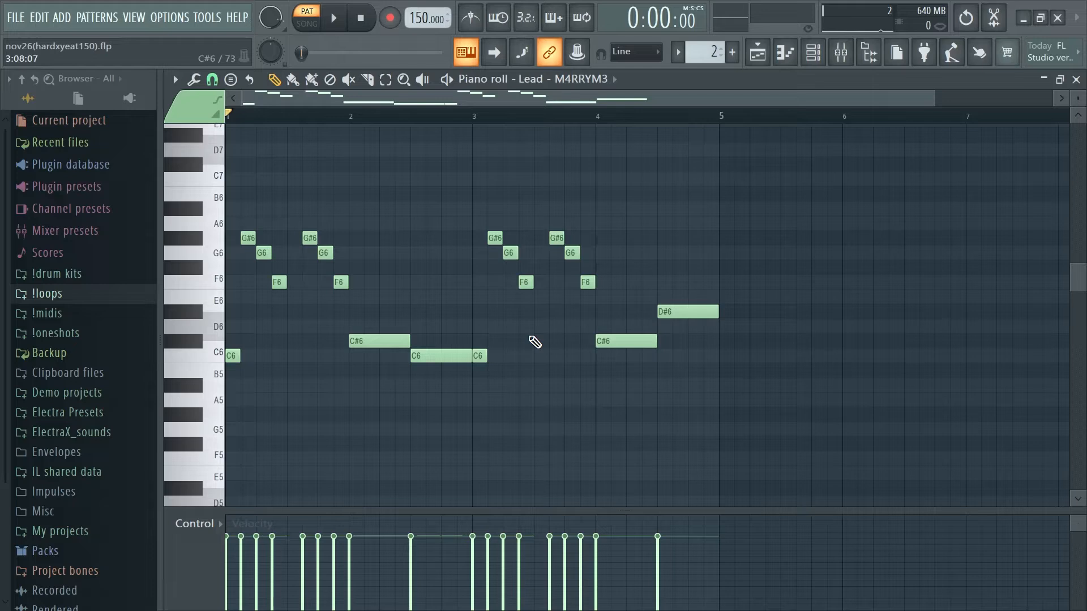
key(space)
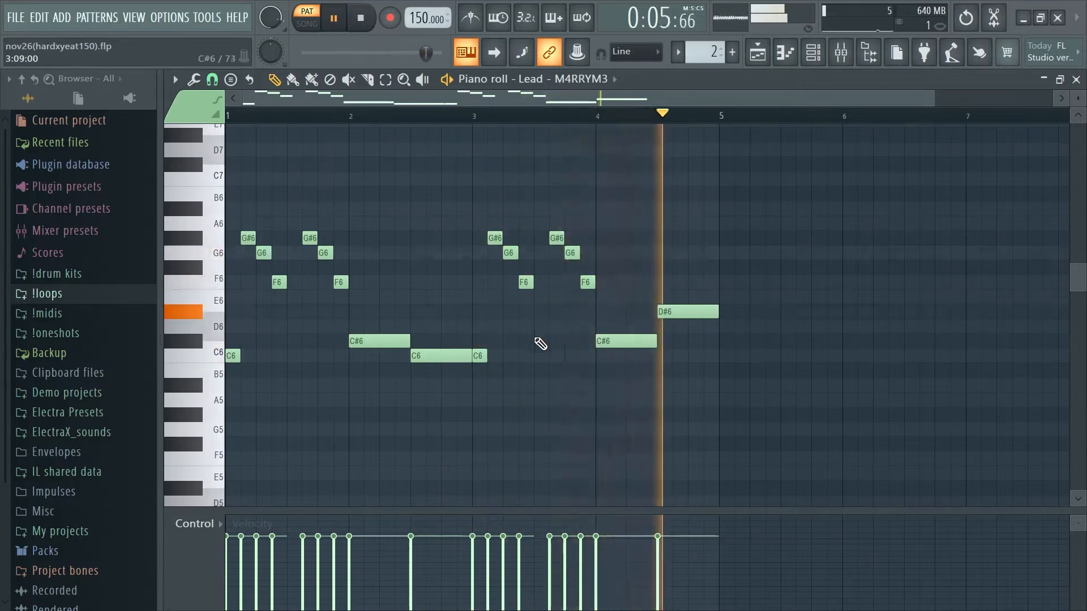
key(space)
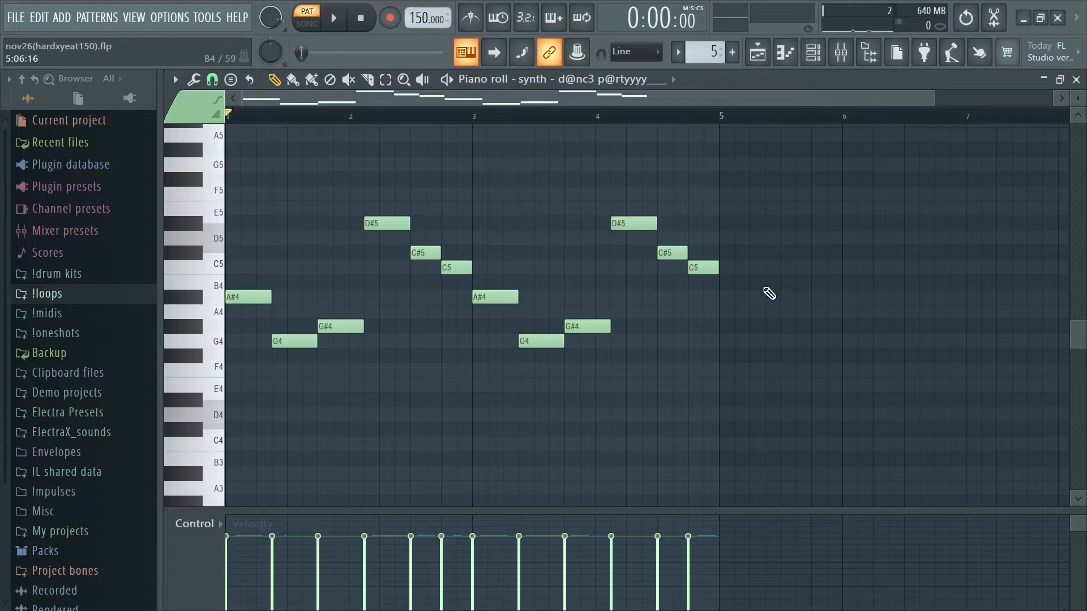
Play back the d@nc3 p@rtyyyy synth pattern and the GAMERZ synth pattern, stopping each one.
key(space)
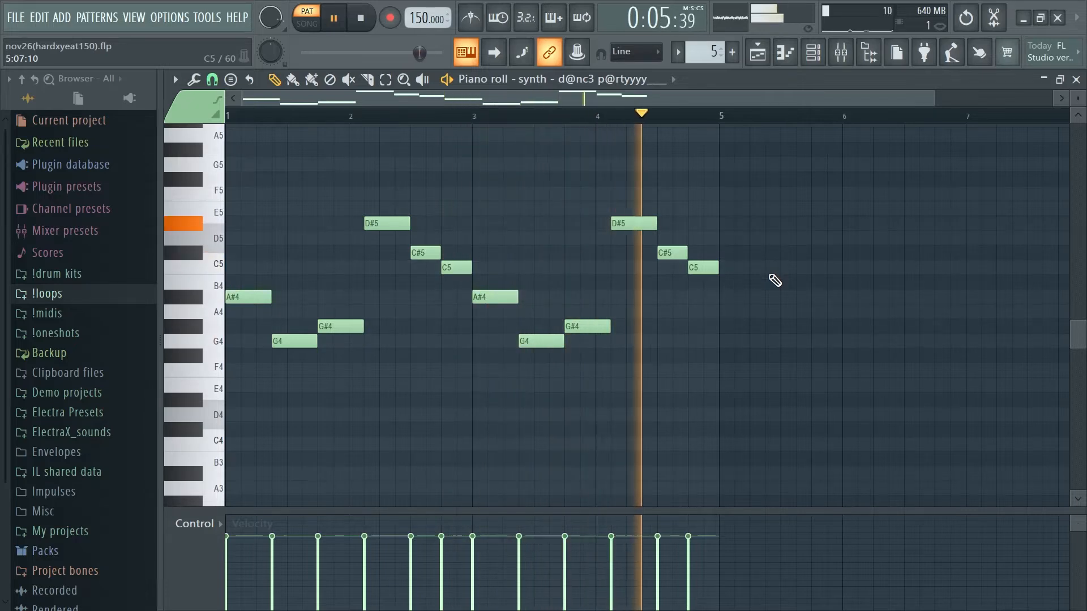
key(space)
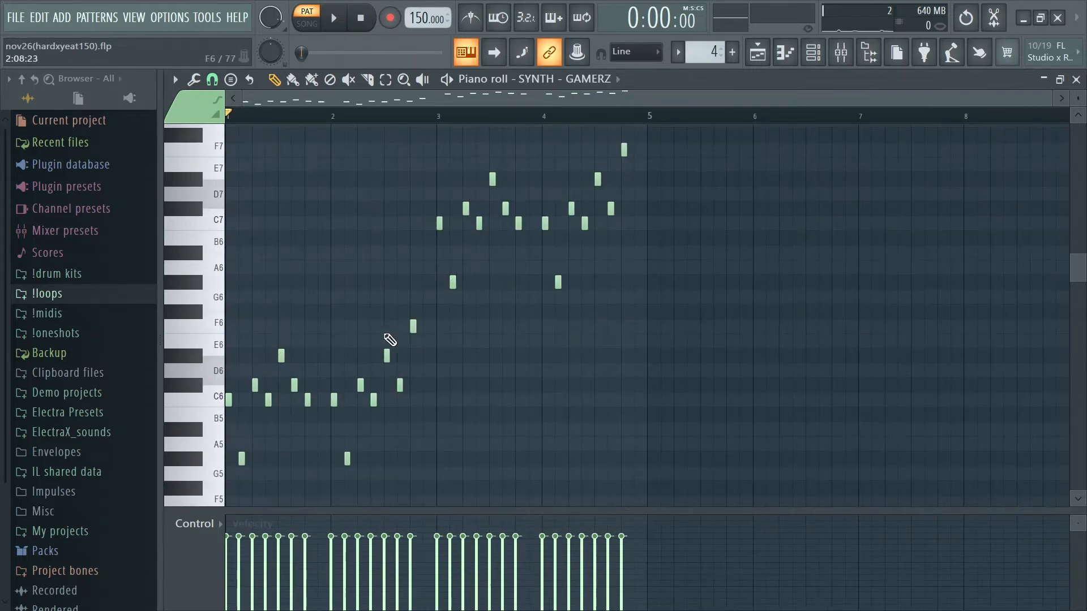
ctrl+scroll(402, 346, up, 2)
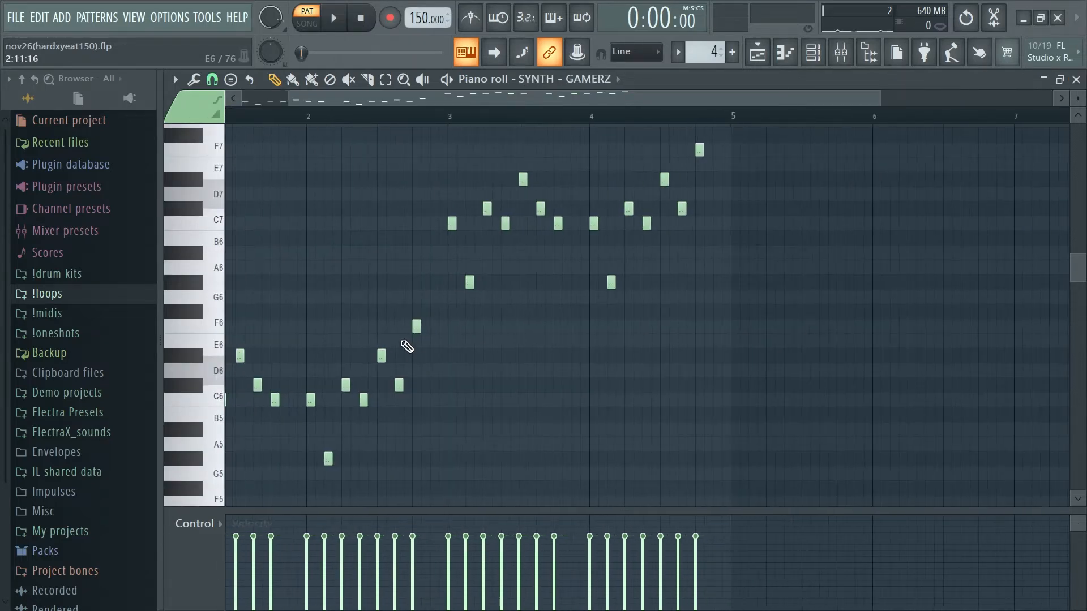
scroll(332, 141, up, 2)
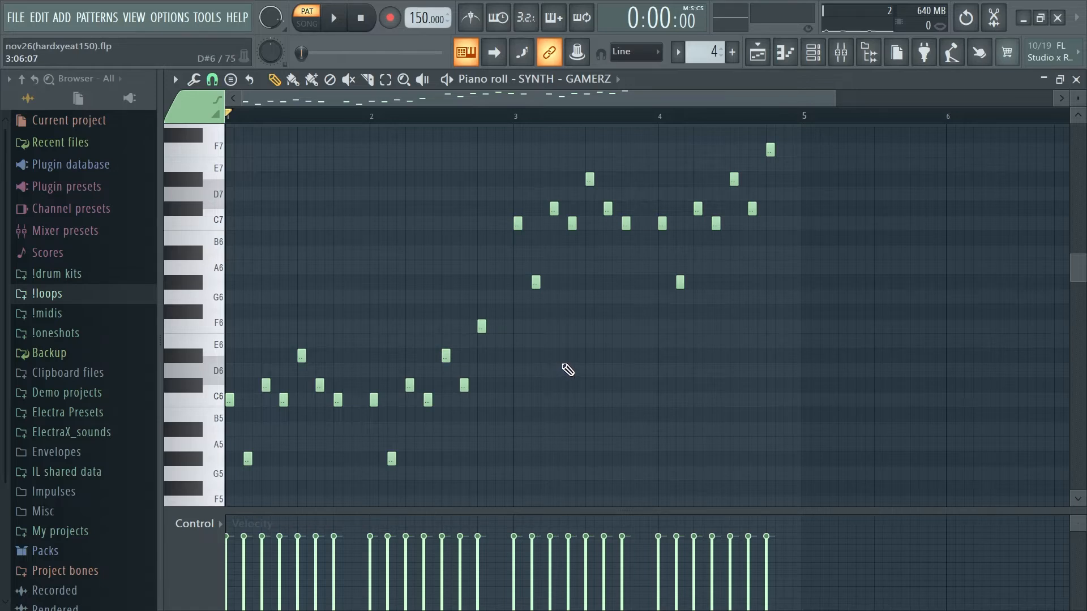
key(space)
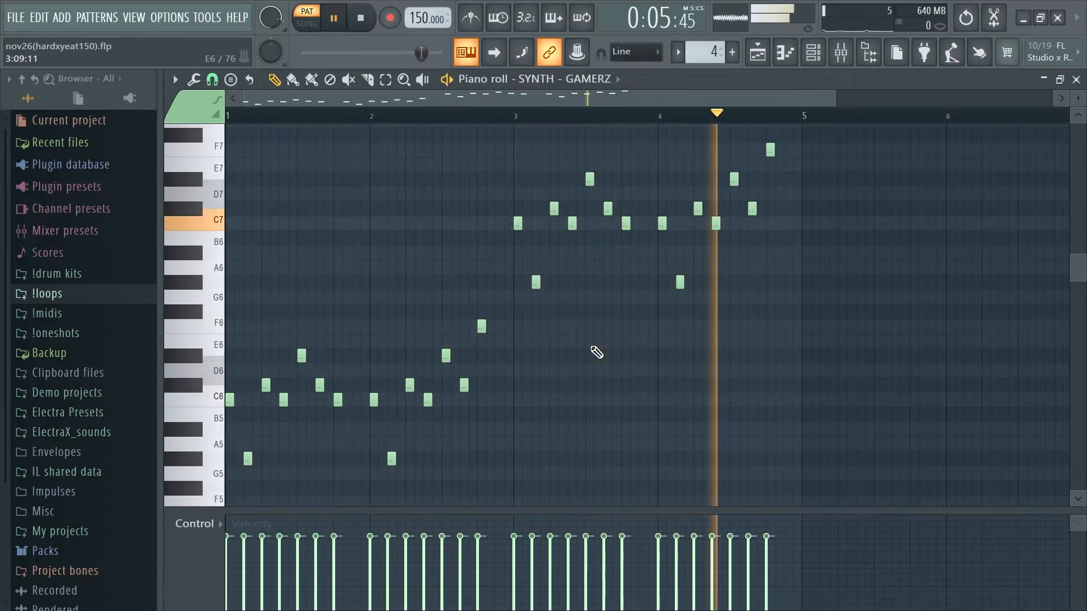
key(space)
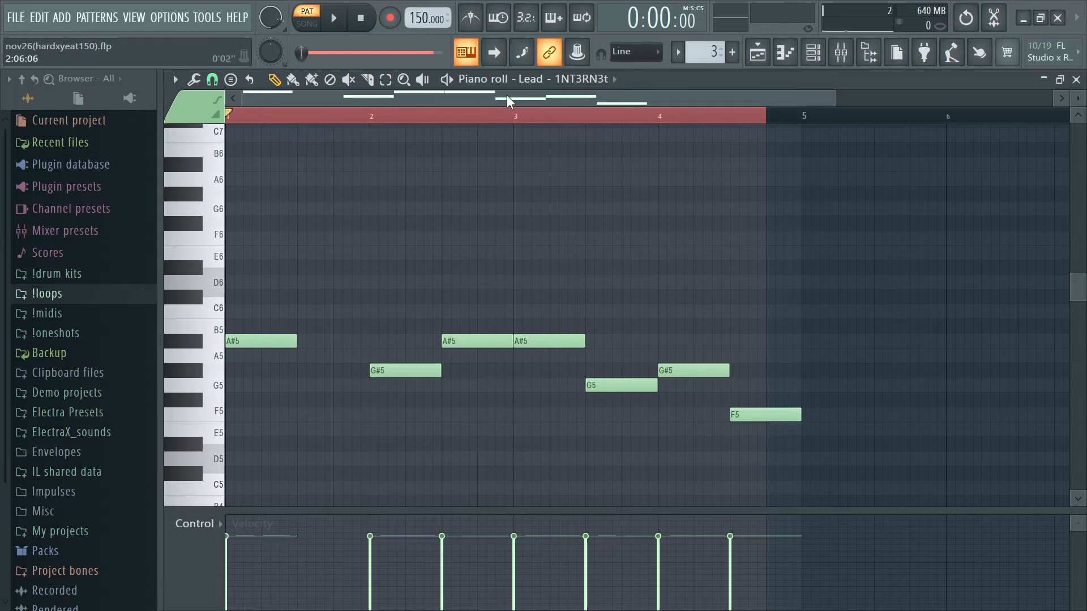
Play back the 1NT3RN3t lead melody, stop it, and close its piano roll.
key(space)
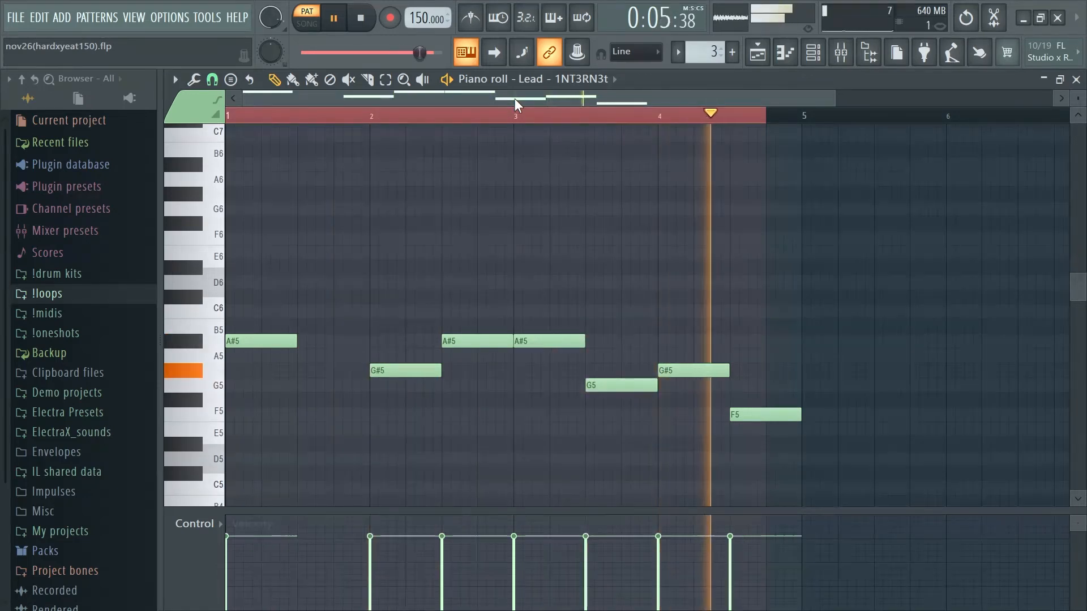
key(space)
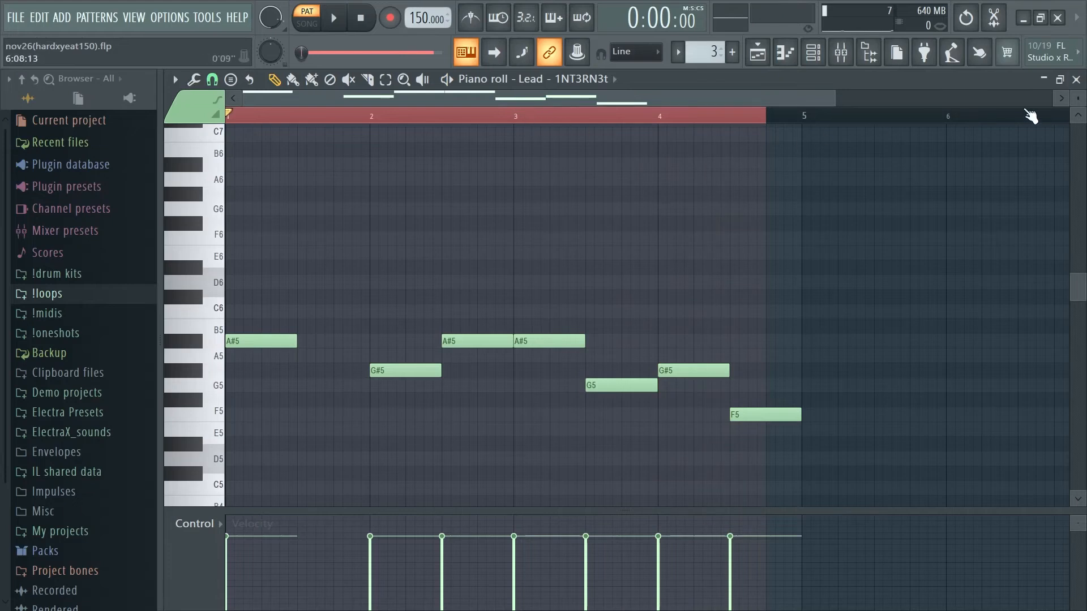
click(1076, 80)
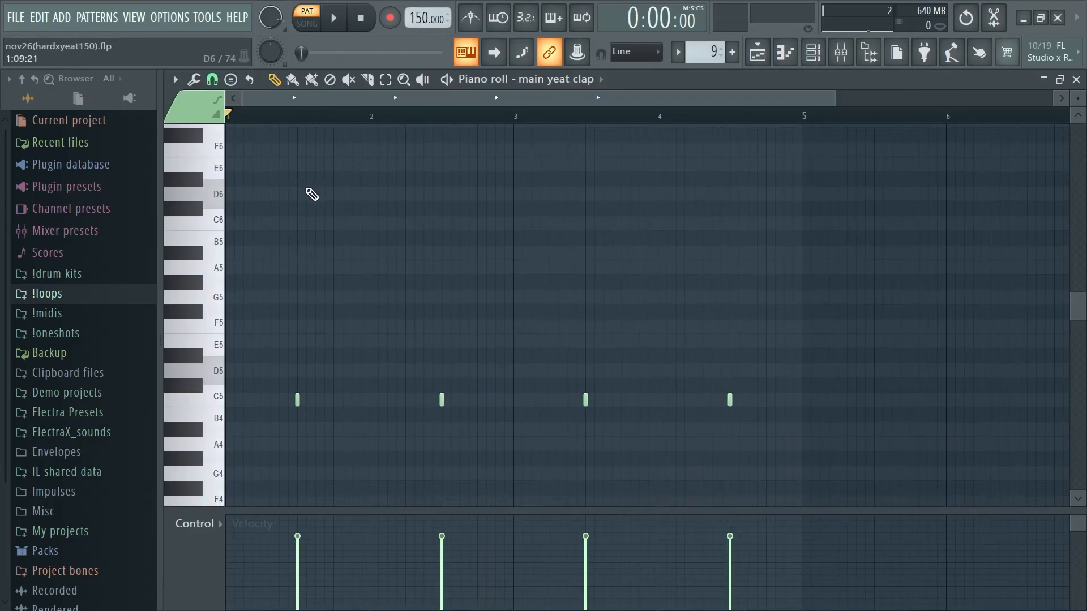
Play back the main yeat clap pattern, stop it, and return to the playlist.
key(space)
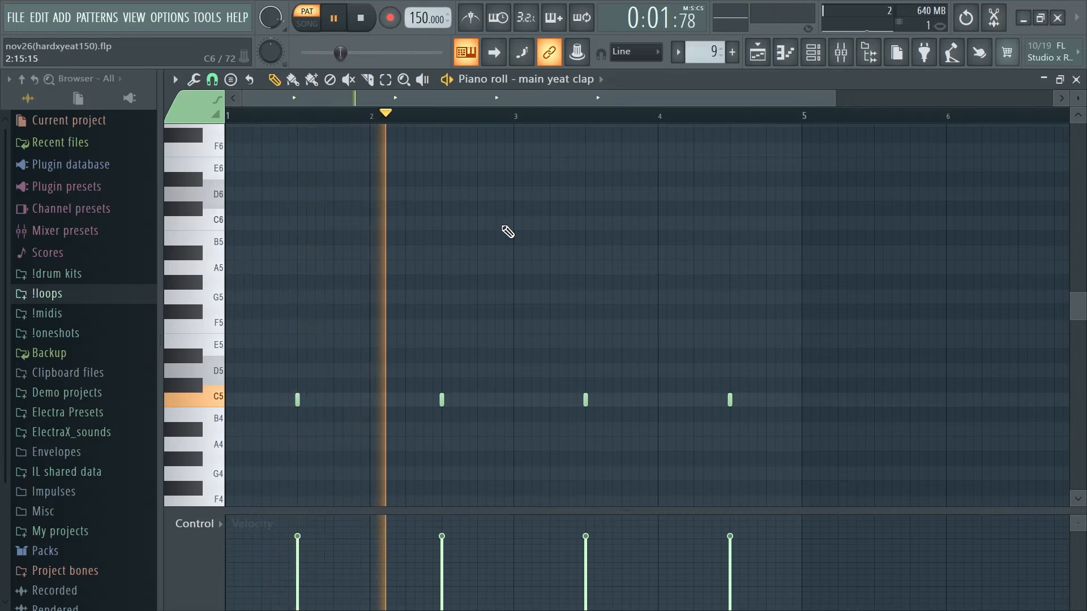
key(space)
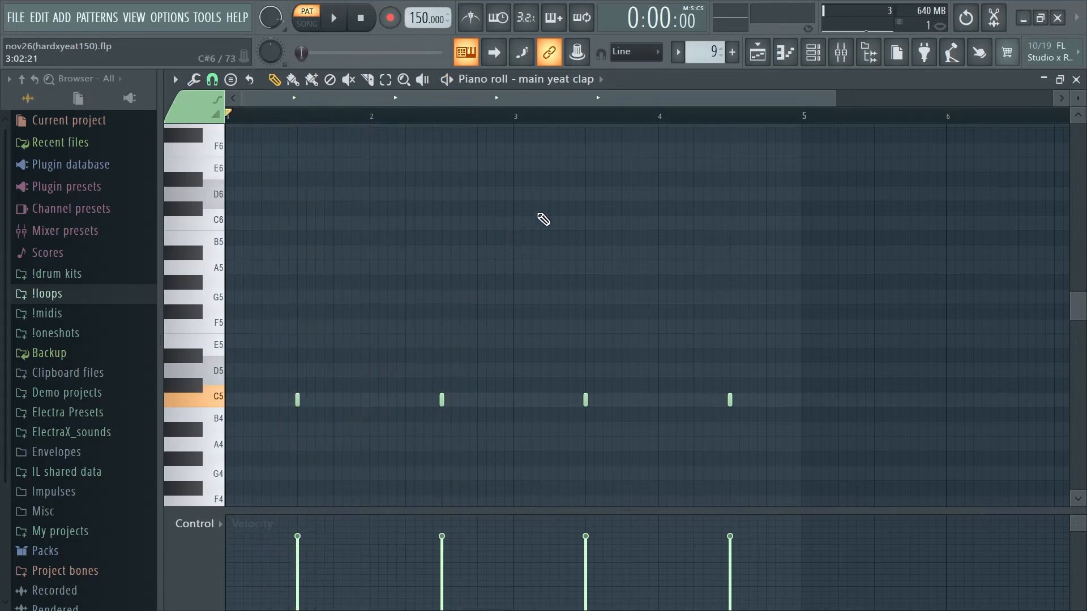
click(1076, 80)
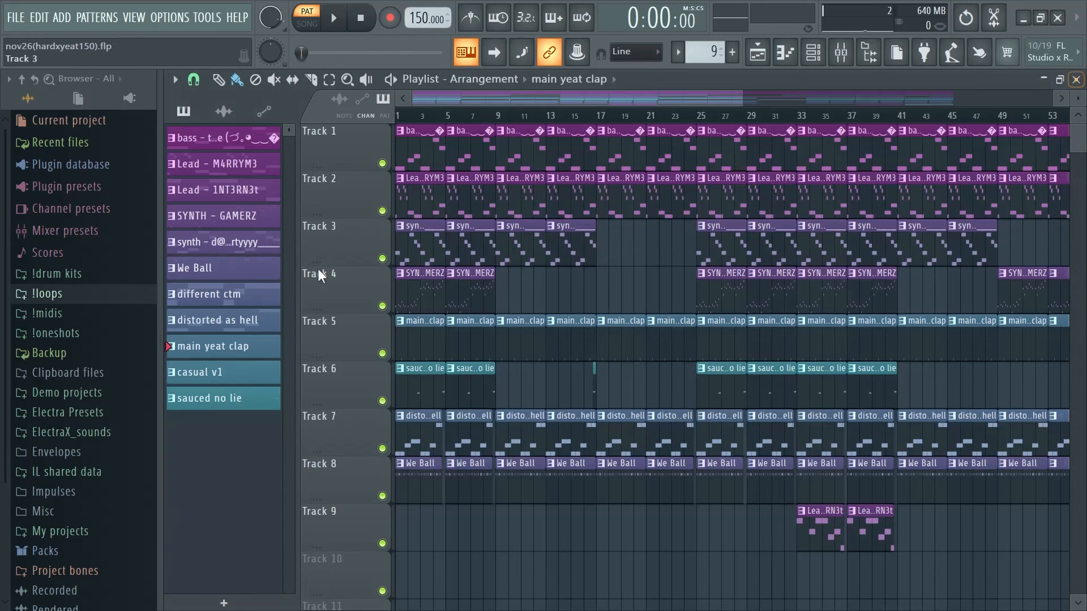
Open the sauced no lie pattern in the piano roll and play it back.
double_click(478, 310)
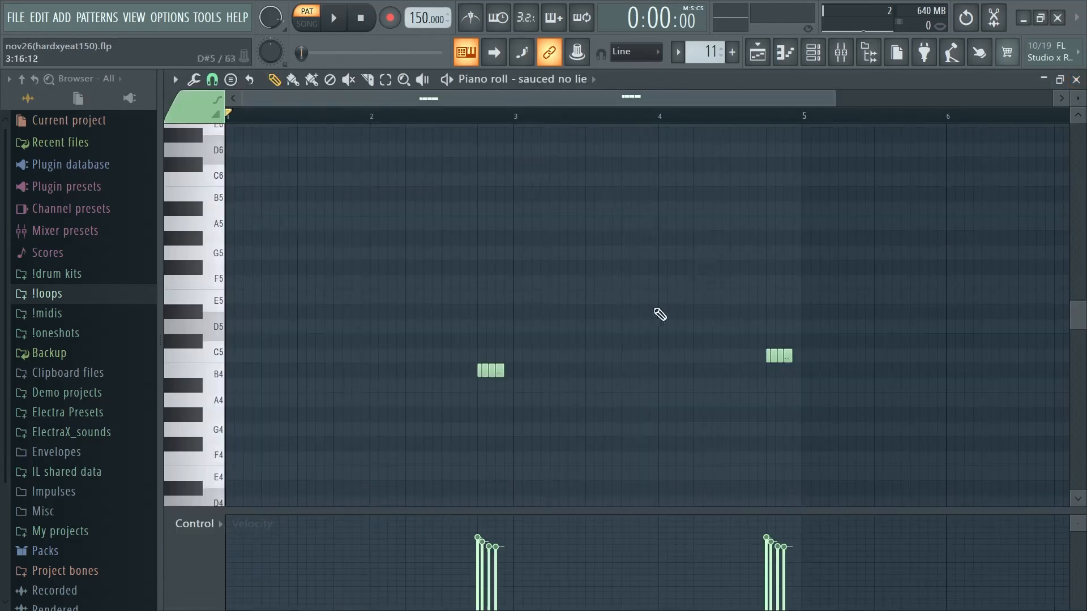
key(space)
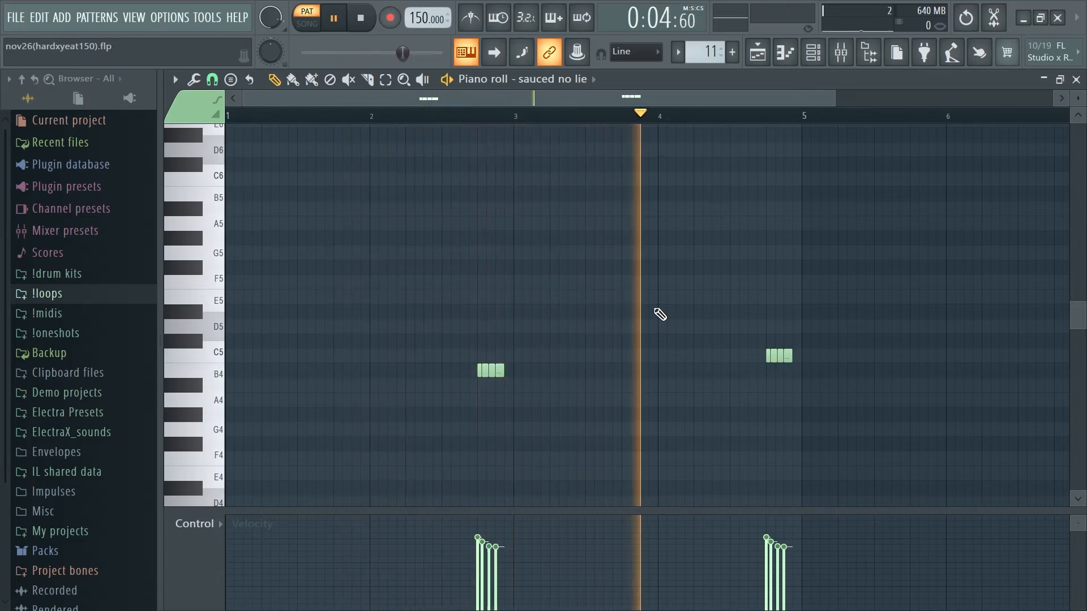
key(space)
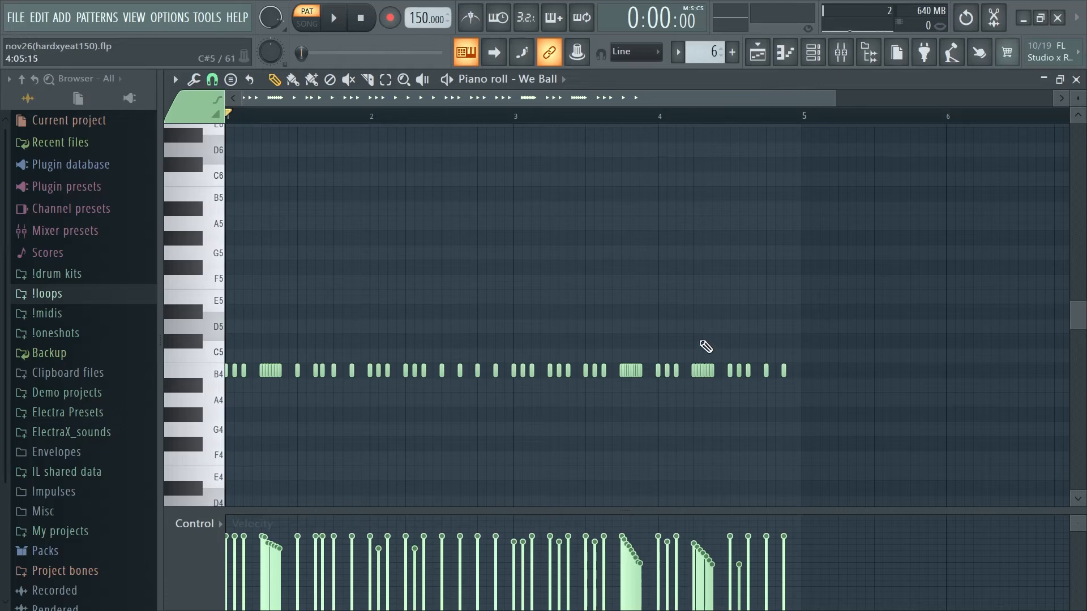
Play back the We Ball pattern, stop it, and close its piano roll.
key(space)
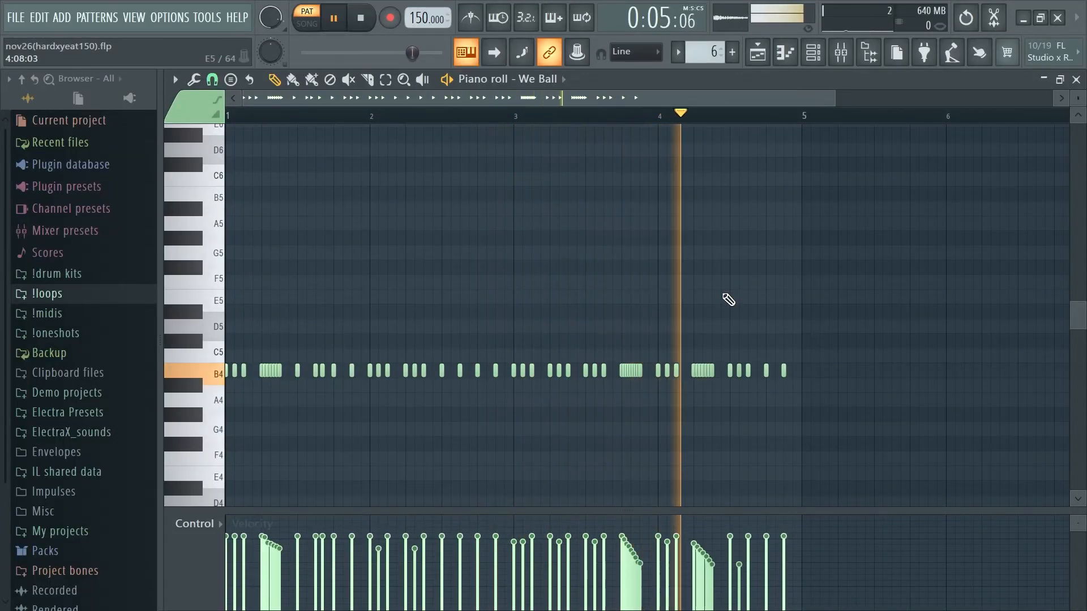
key(space)
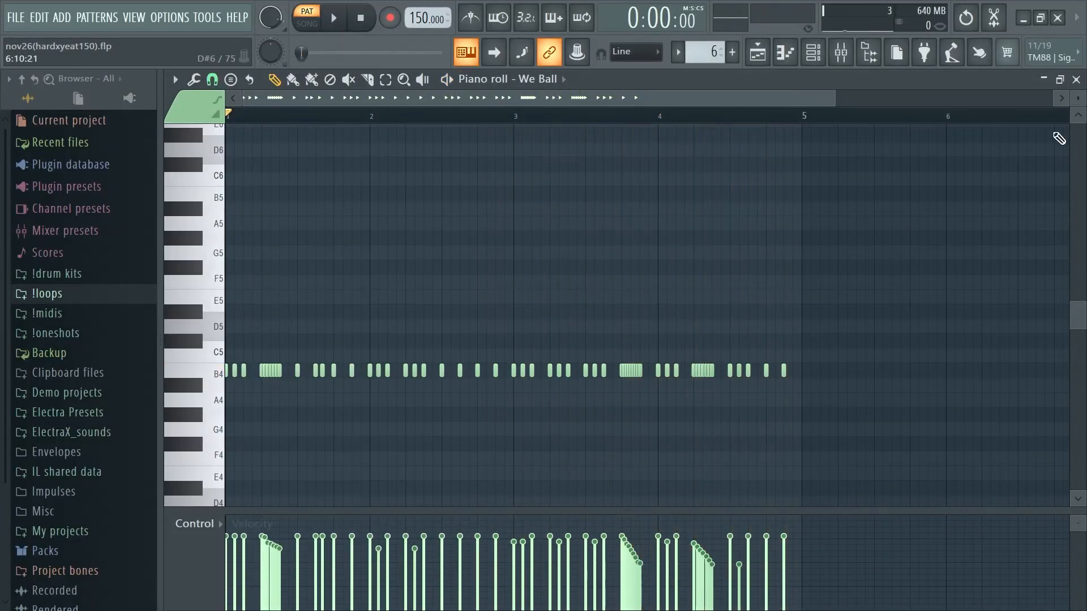
click(1076, 80)
Open the distorted as hell pattern in the piano roll and play it back.
double_click(742, 142)
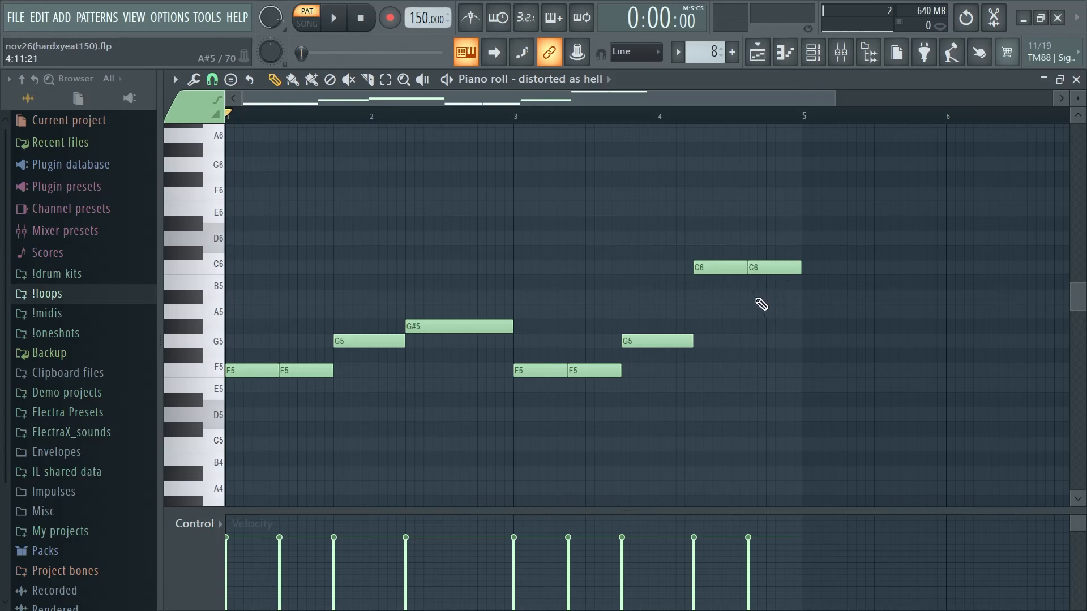
key(space)
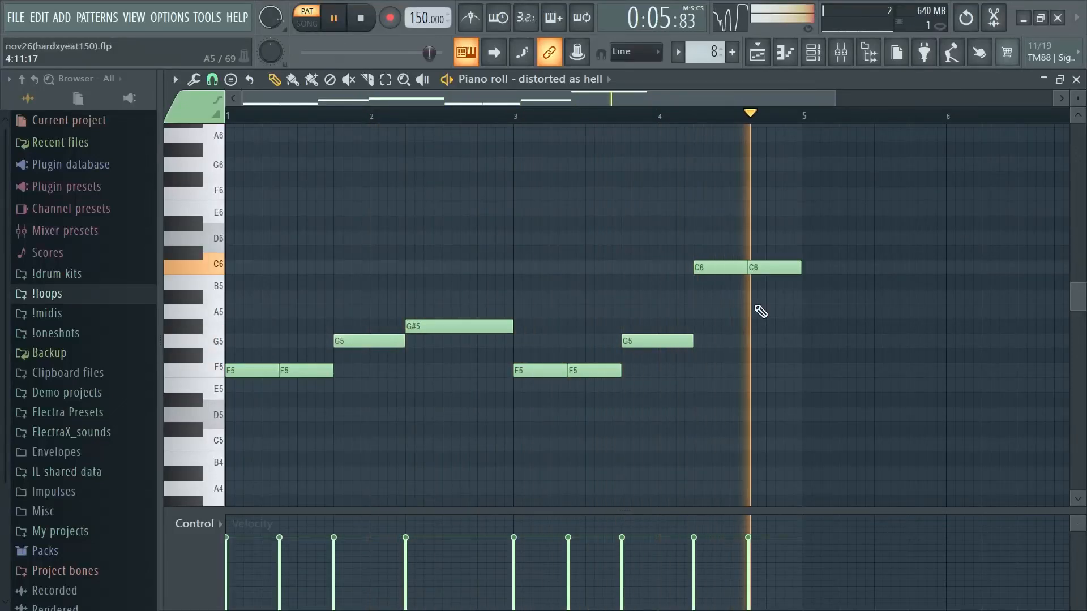
key(space)
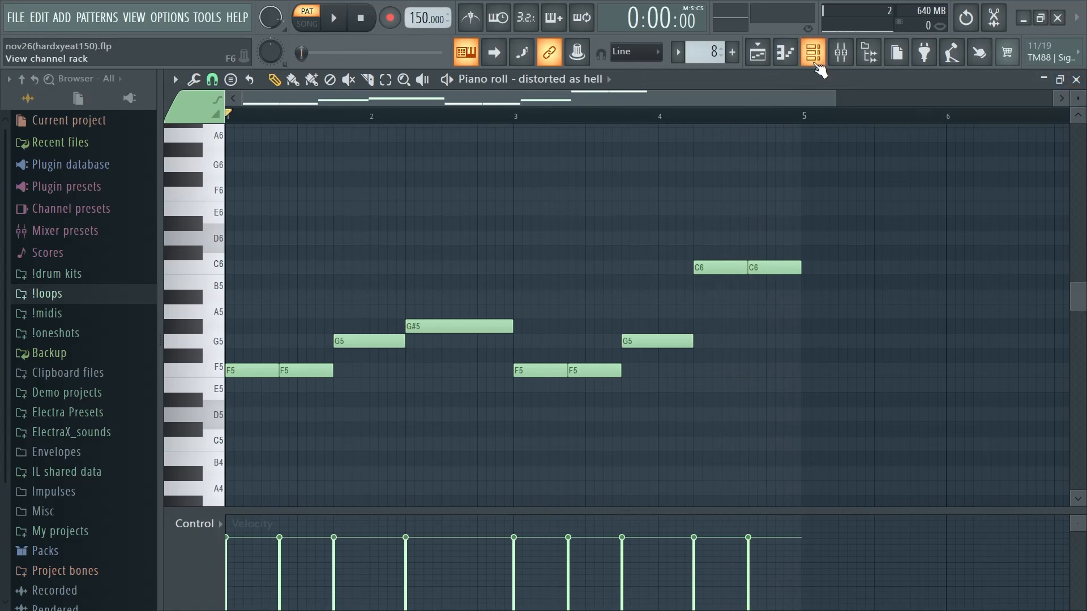
Open the distorted as hell channel's sampler settings from the channel rack, examine its precomputed effects including EQ and boost, and close them.
click(816, 63)
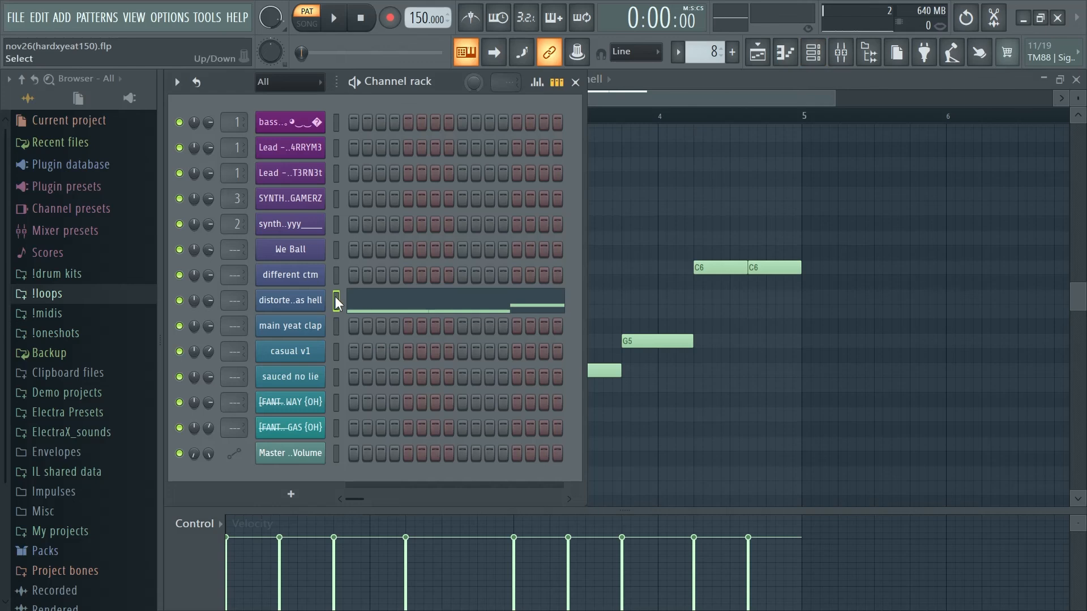
click(311, 301)
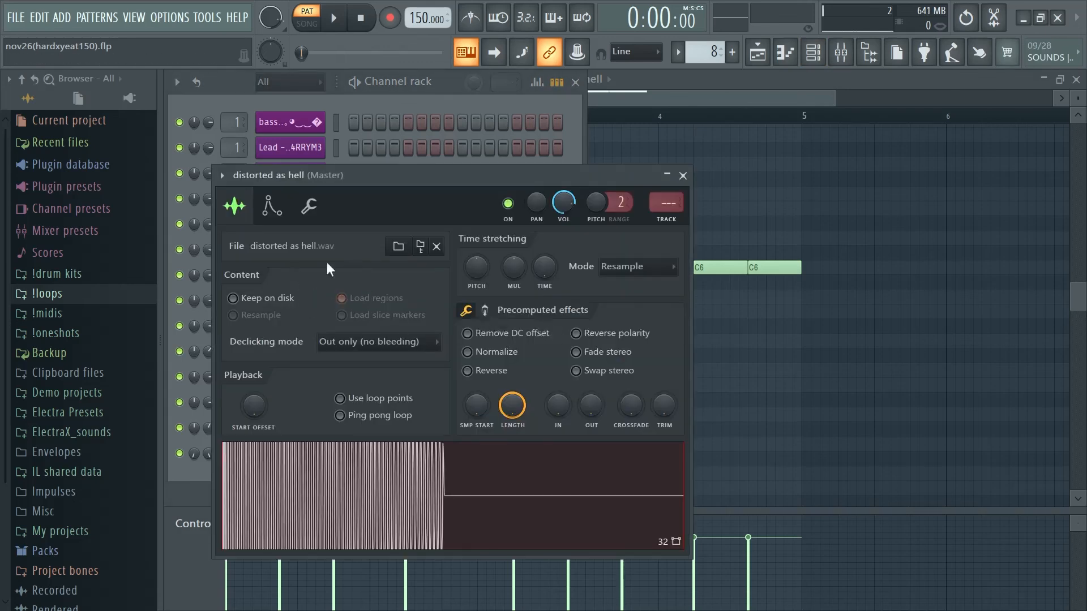
click(485, 310)
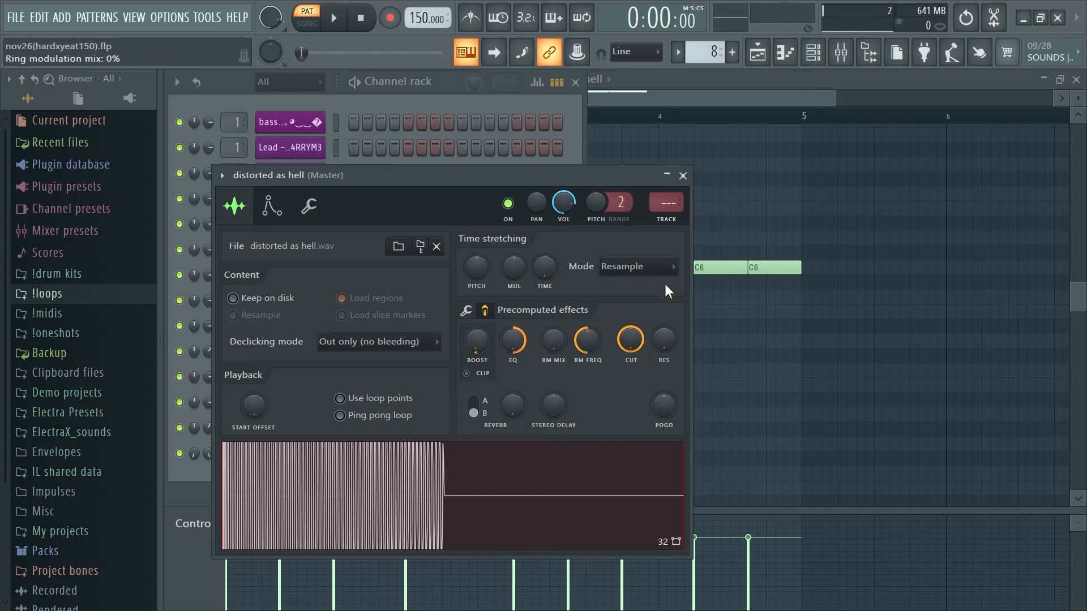
click(683, 176)
Open the mixer and inspect the Fruity parametric EQ 2 curve on Insert 1.
key(F9)
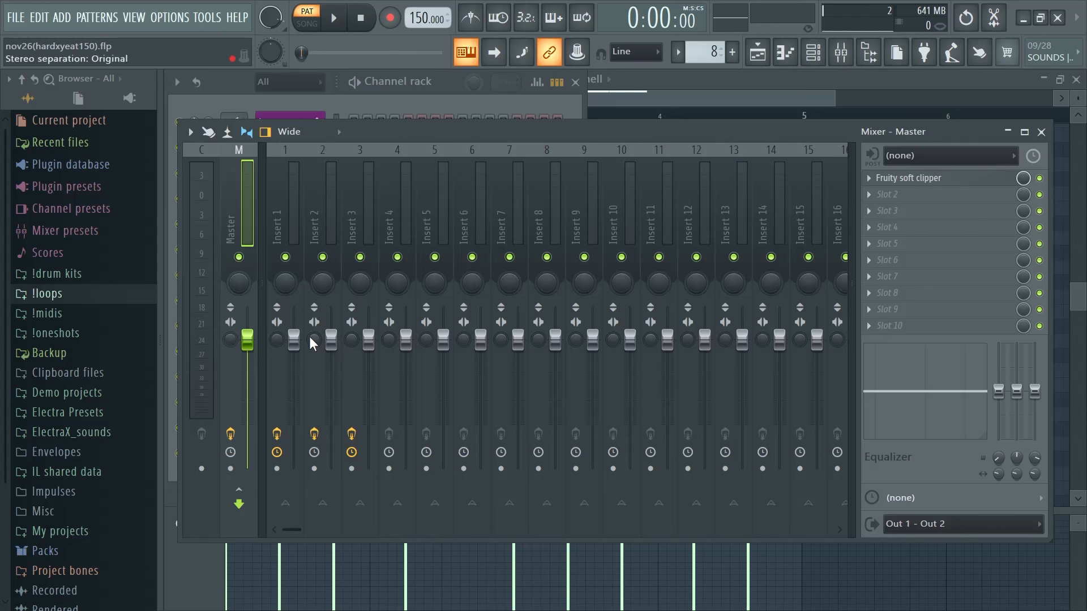
click(280, 237)
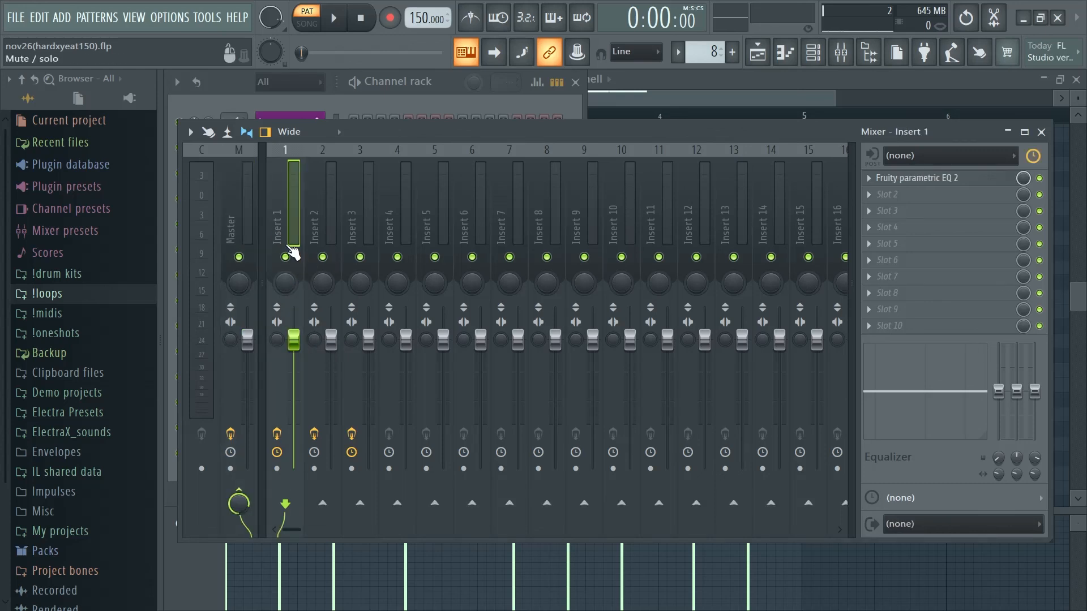
click(916, 188)
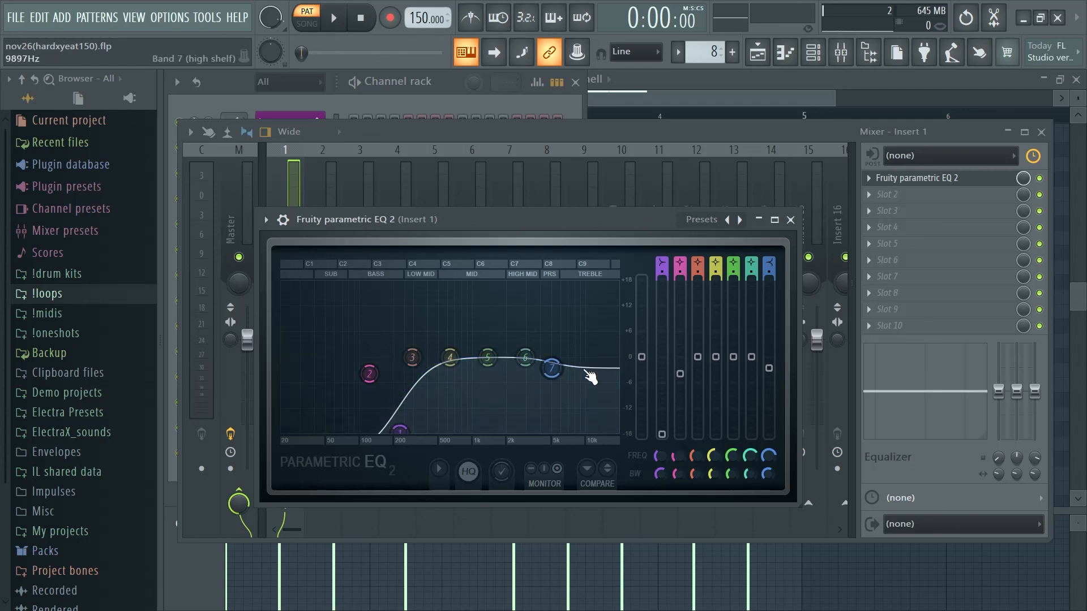
click(791, 220)
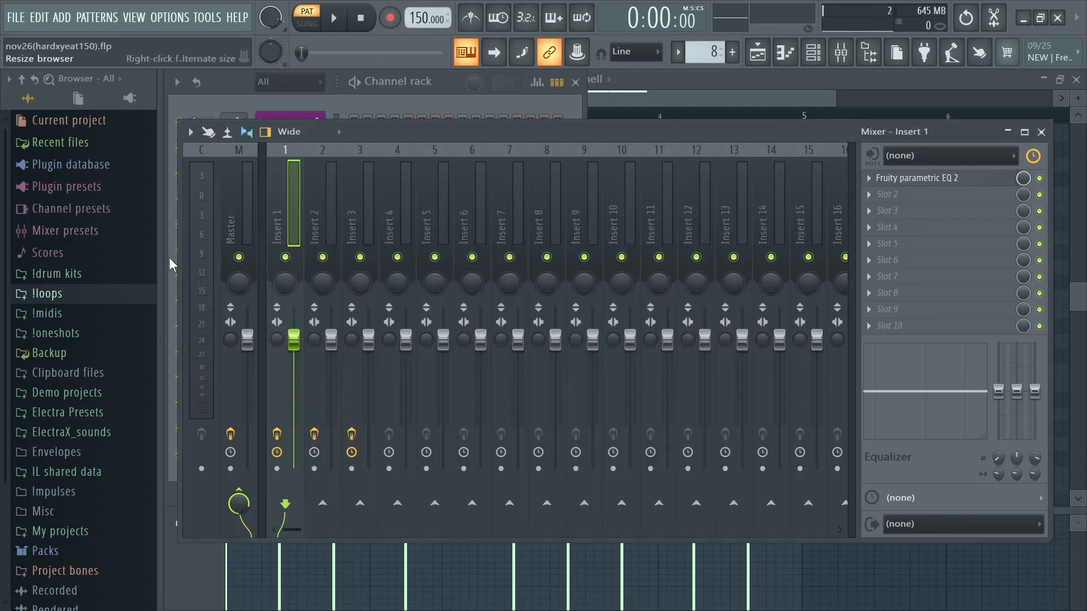
Inspect the Fruity soft clipper settings on the Master mixer track and close the plugin.
click(237, 226)
click(961, 180)
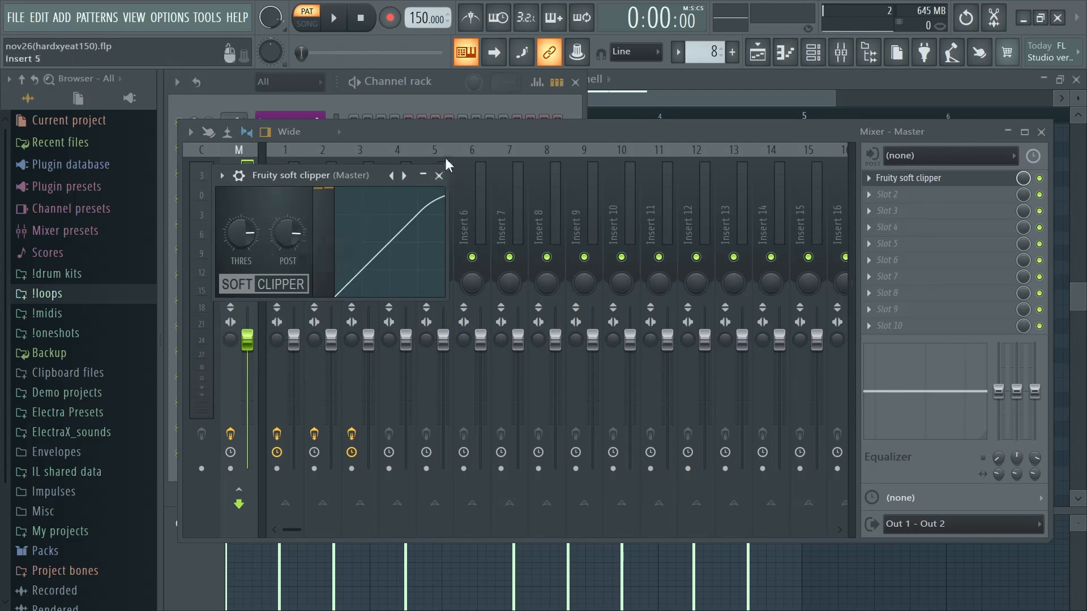
click(438, 176)
Close the mixer and channel rack and bring the whole arrangement into view in the playlist.
click(1040, 133)
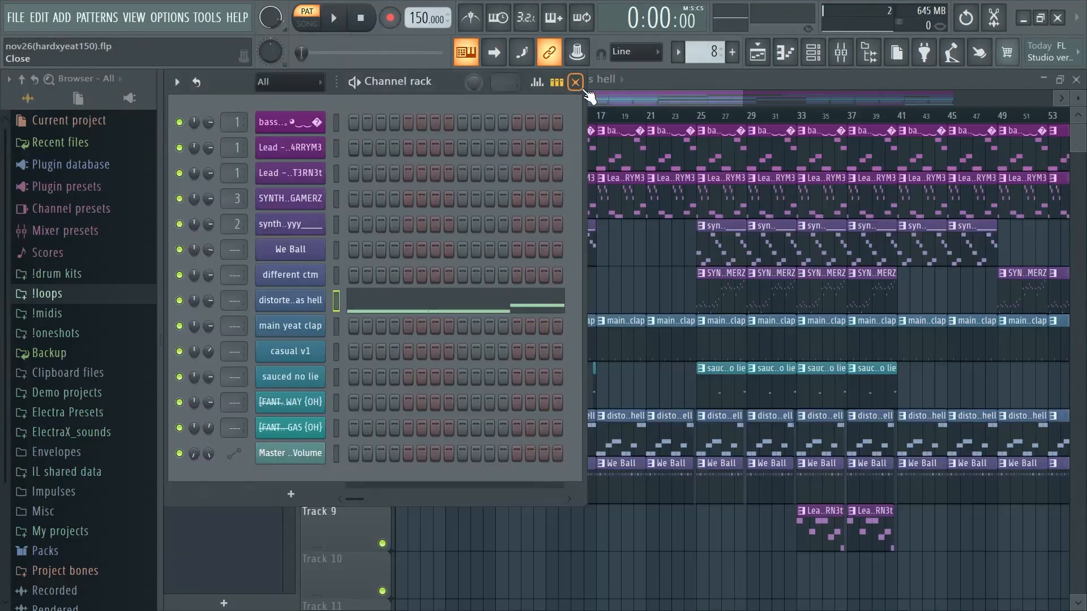
key(F6)
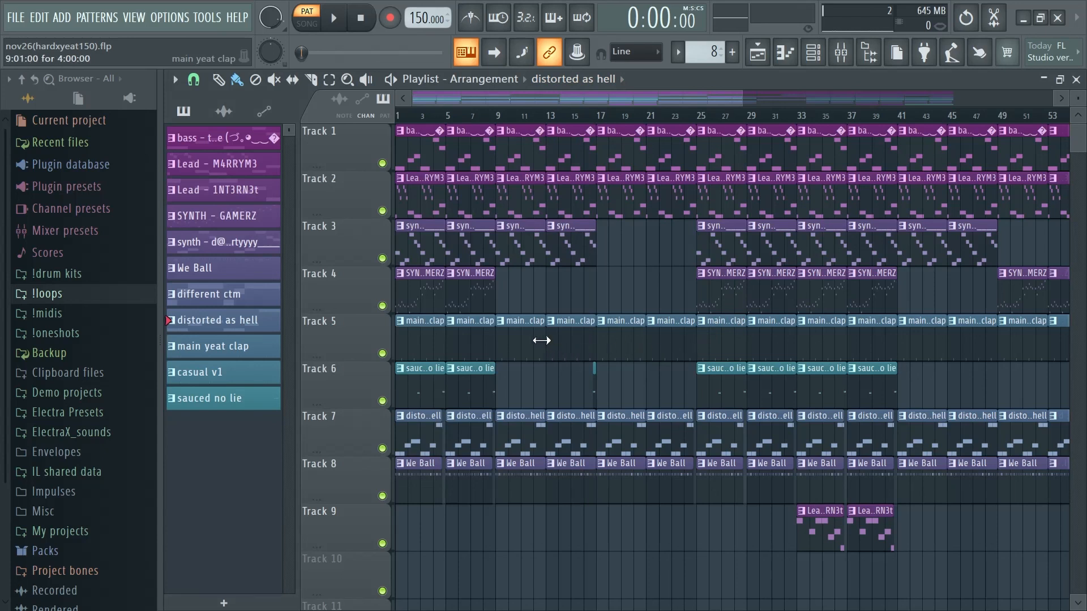
scroll(761, 306, down, 3)
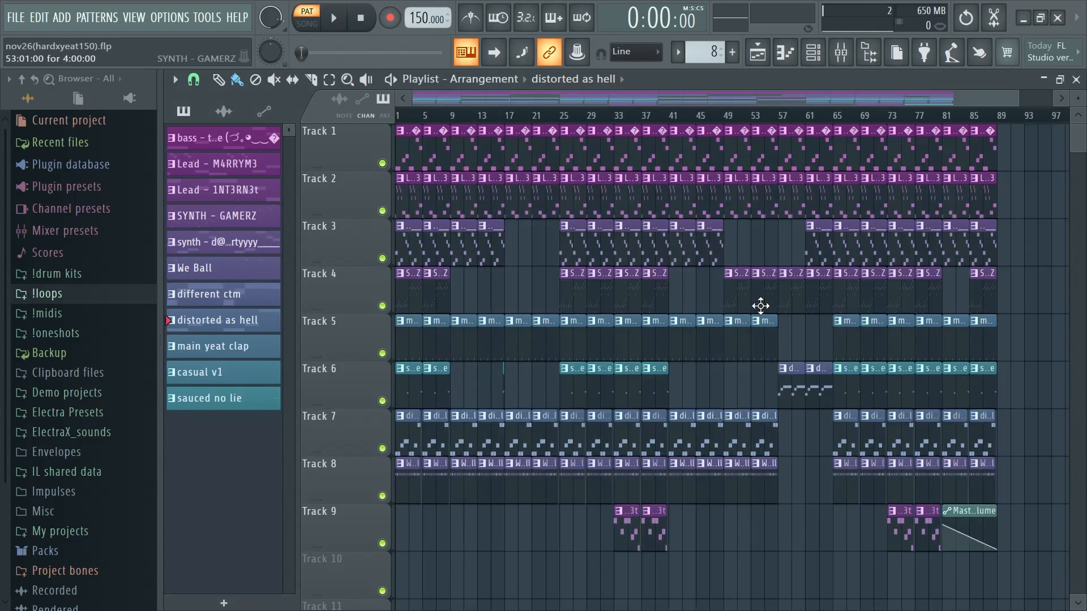